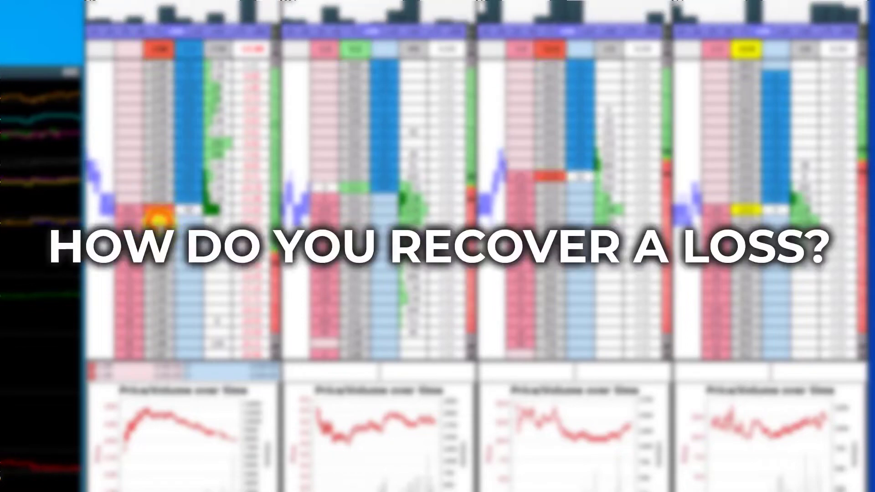
Queue £100 orders at 2.00 and 1.98 on the first runner's ladder
click(187, 202)
click(132, 226)
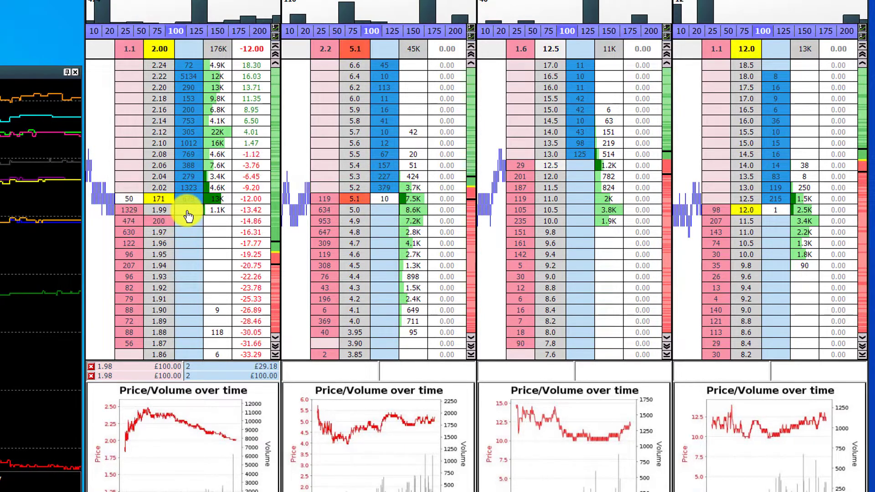
click(160, 222)
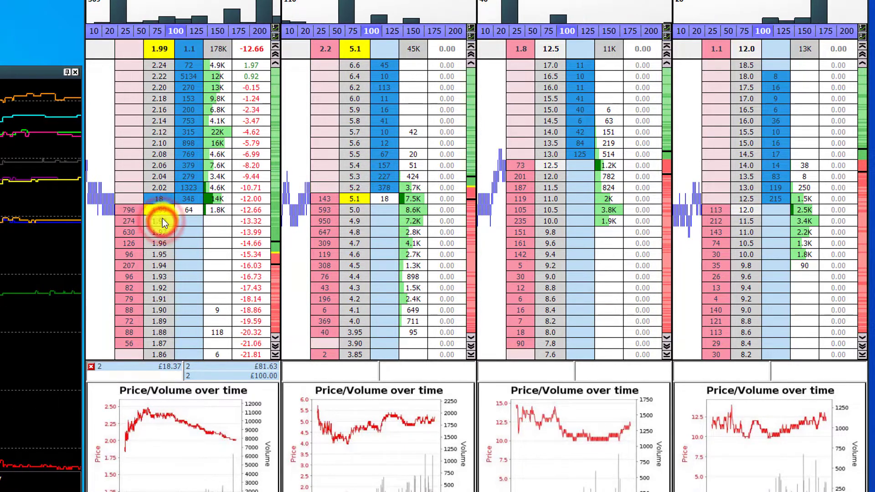
click(351, 171)
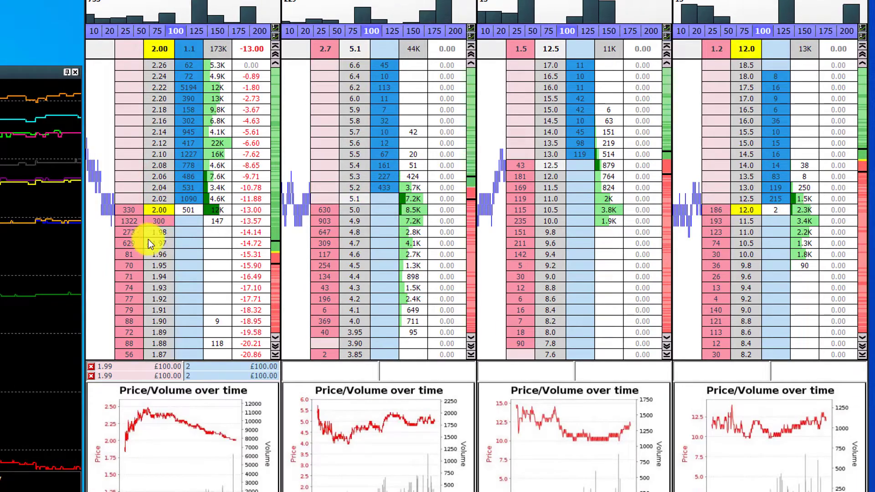
click(159, 223)
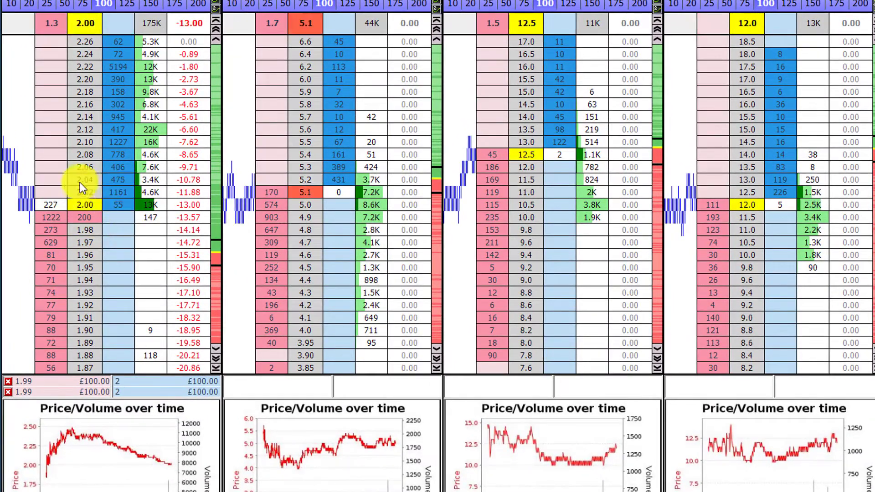
click(80, 183)
click(115, 197)
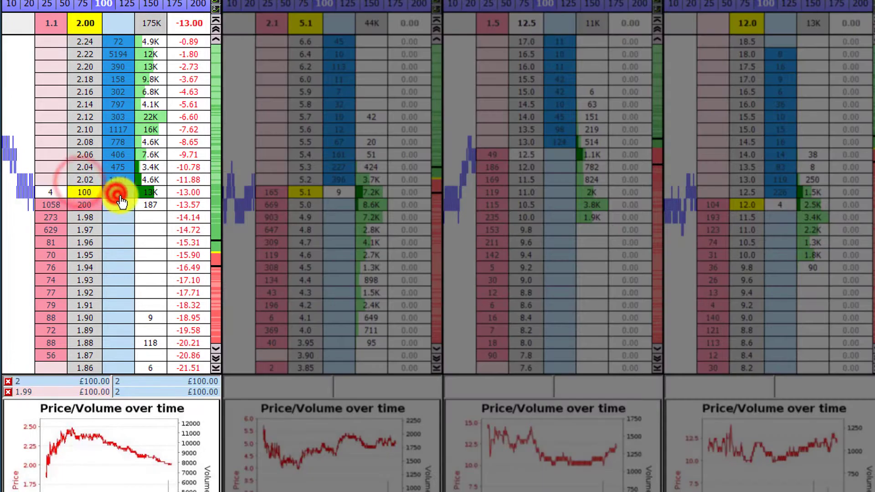
click(51, 224)
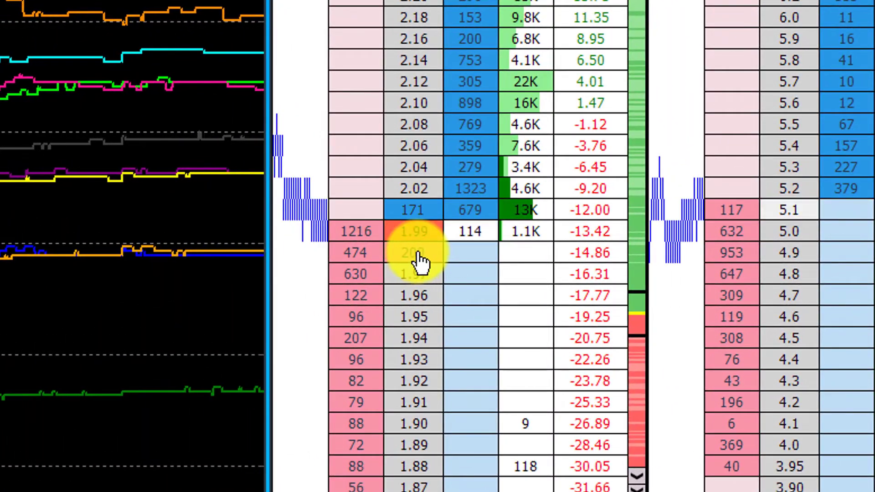
Cancel the waiting orders at 1.98 on the first ladder
click(418, 255)
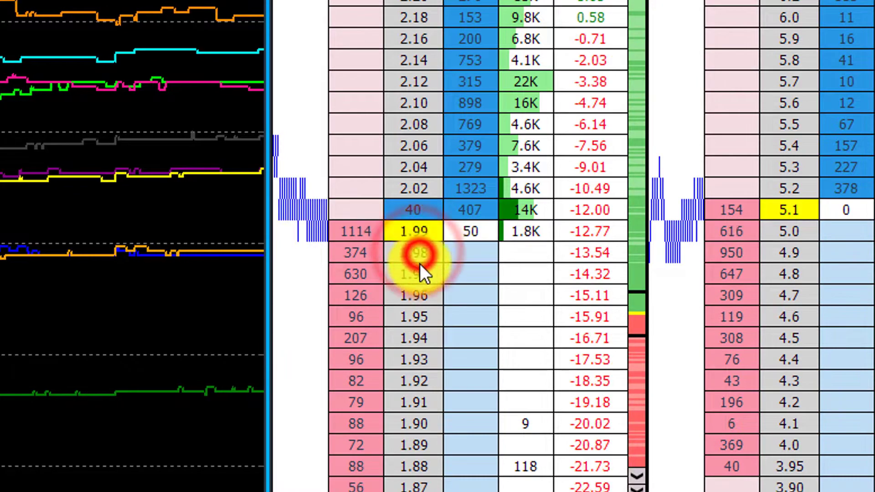
click(413, 257)
click(783, 155)
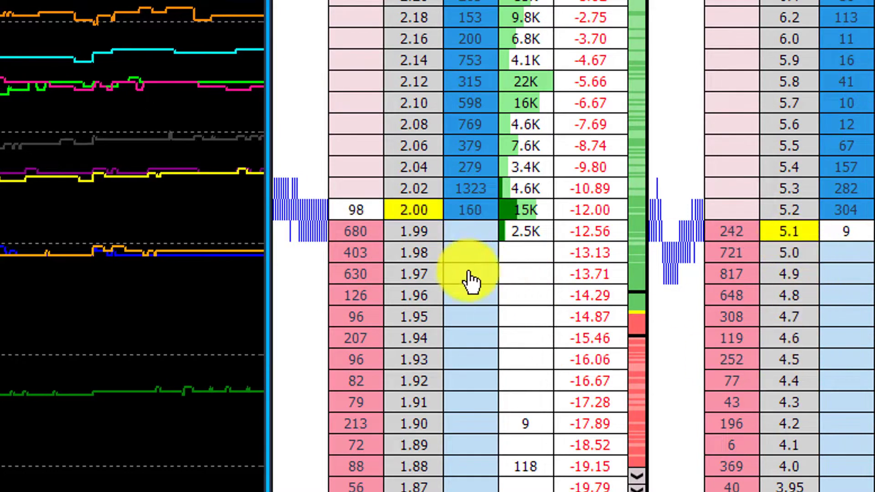
click(462, 218)
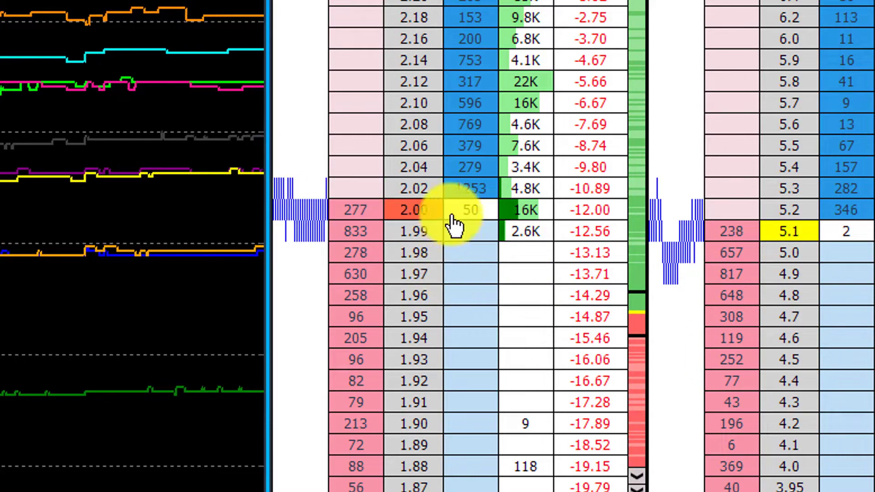
Back £100 at 2.06 and 2.04, and lay at 2.00, 1.99 (raised to 200) and 2.02
click(475, 146)
click(474, 167)
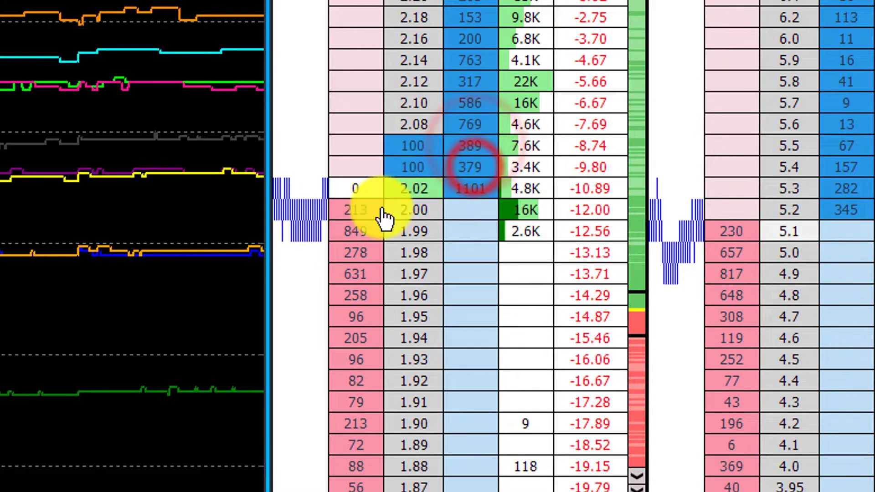
click(360, 215)
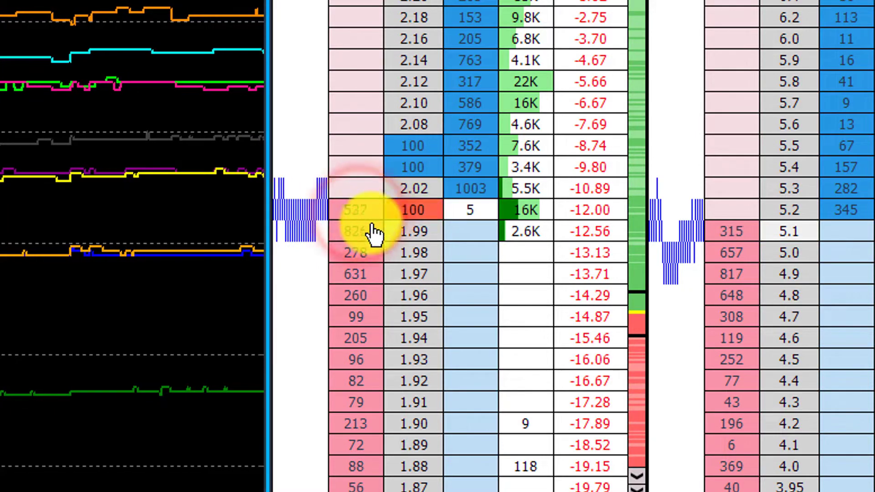
click(360, 231)
click(387, 231)
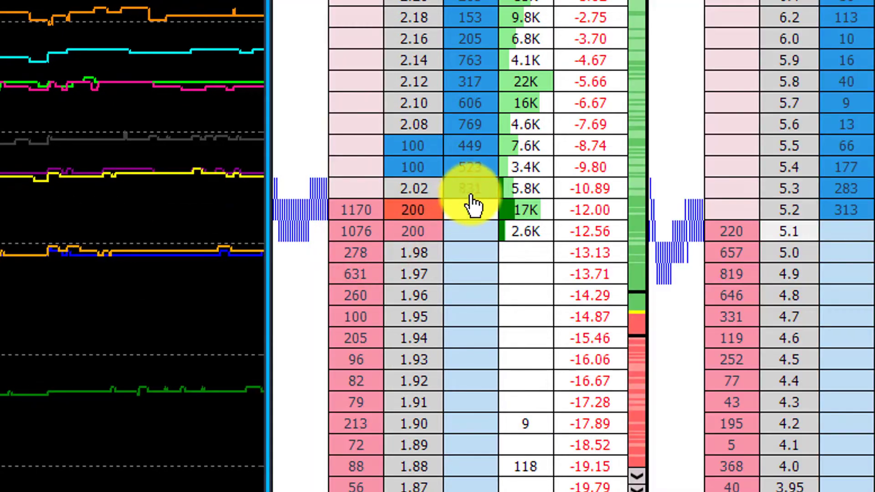
click(369, 187)
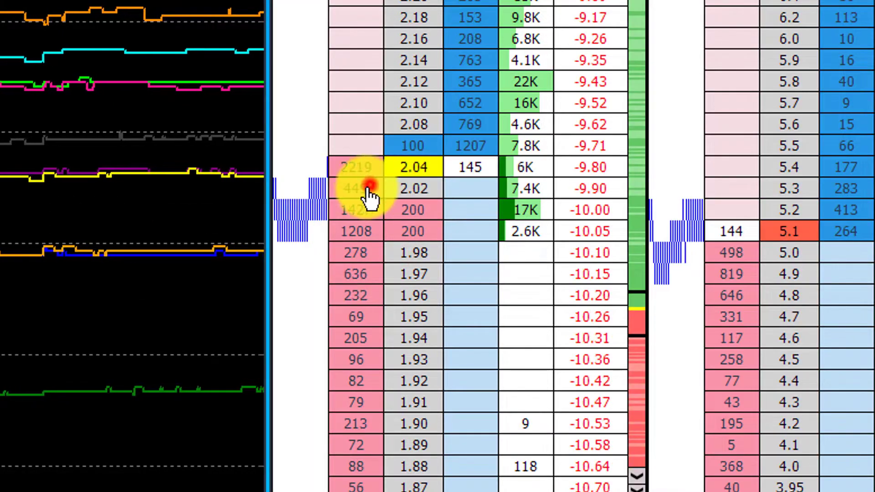
Recentre the ladder, back at 2.12 and 2.10 up to 200, and cancel the 200 lay at 1.99
click(406, 278)
click(469, 170)
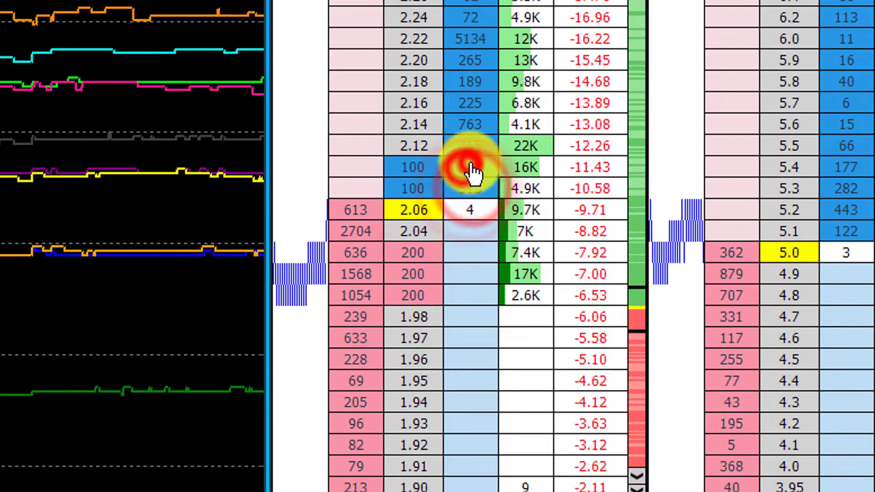
click(465, 152)
click(465, 146)
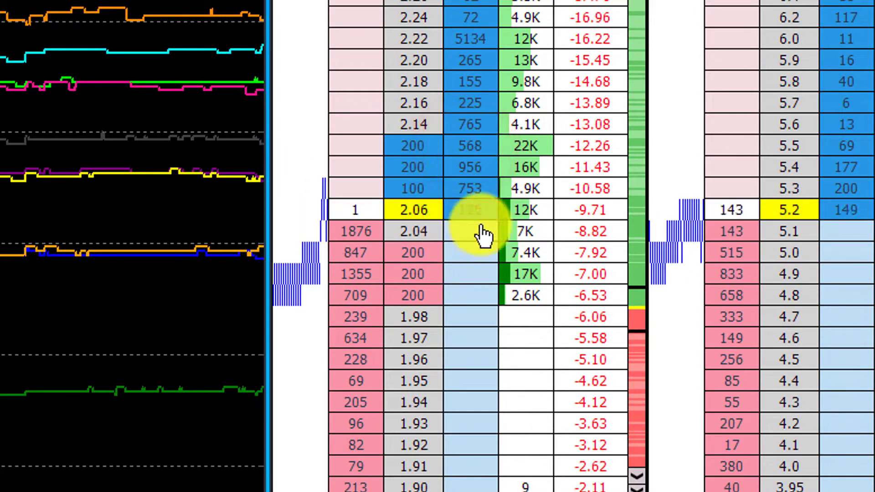
click(587, 234)
click(416, 296)
Lay 100 at 2.04, top up backs at 2.08 to 125 and 2.06, and add lays near 2.06
click(359, 212)
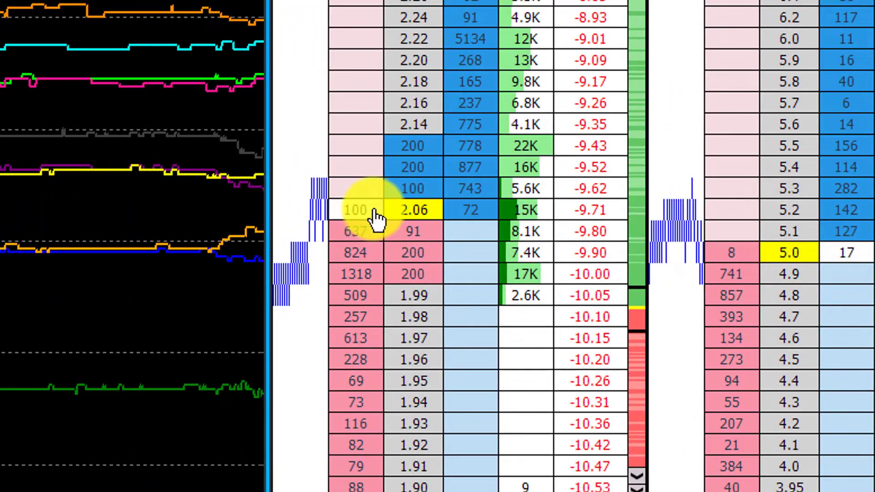
click(348, 209)
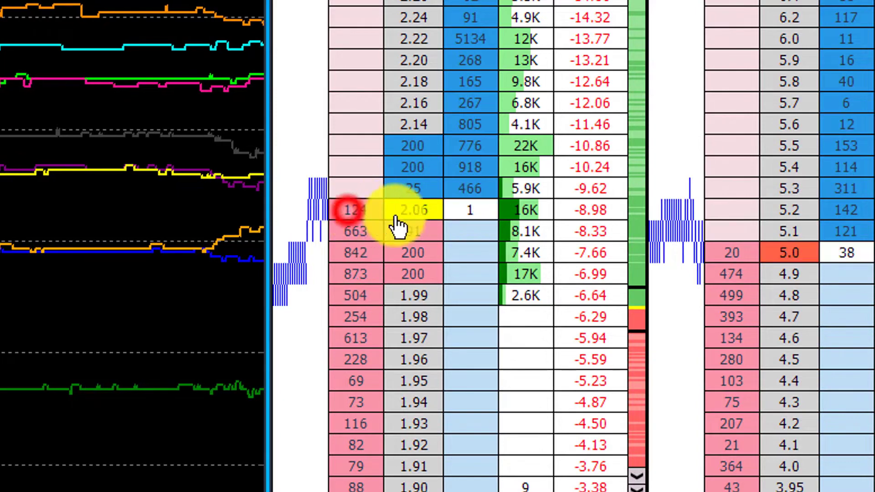
click(472, 187)
click(469, 209)
click(469, 243)
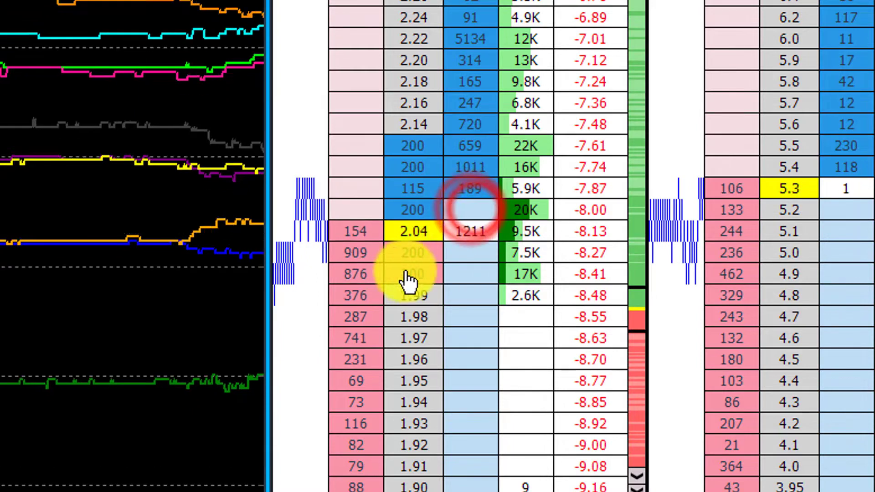
click(366, 227)
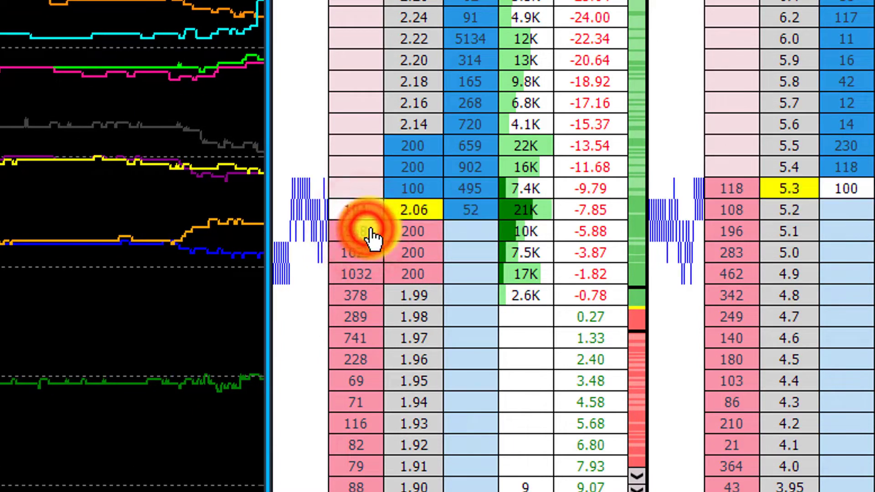
click(465, 208)
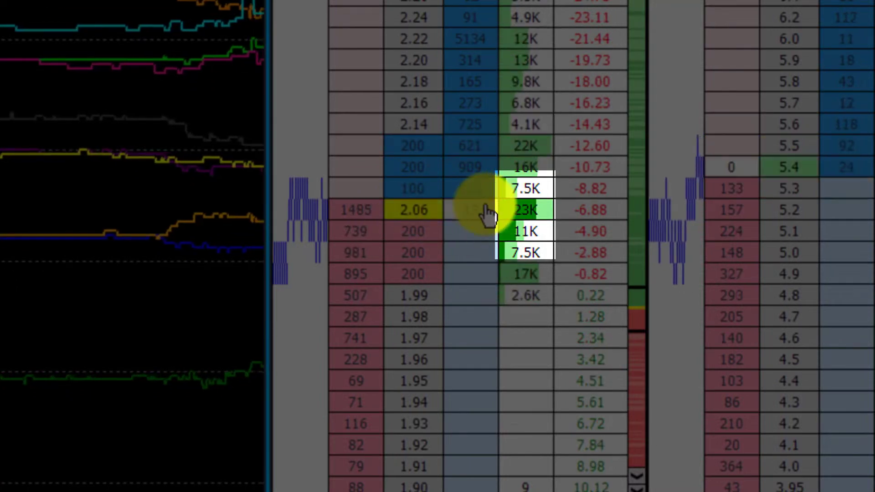
Back at 2.06, cancel the 200 lay at 2.00, and lay 100 at 2.04
click(476, 212)
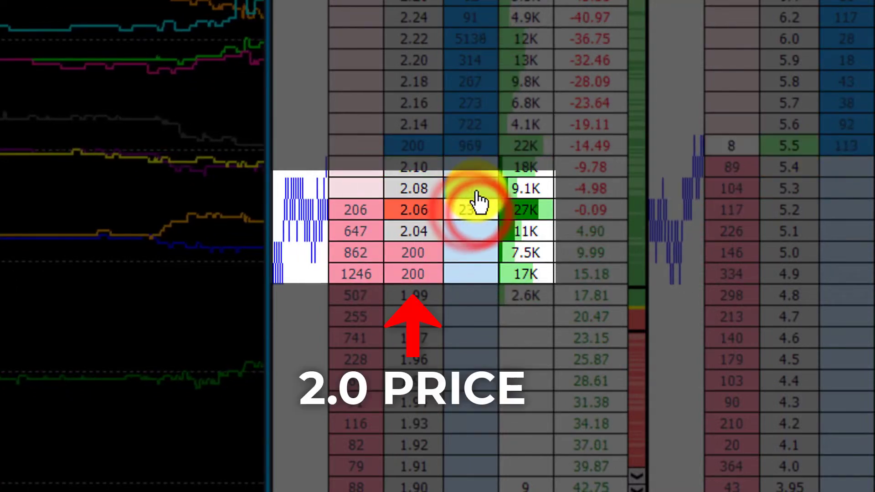
click(580, 209)
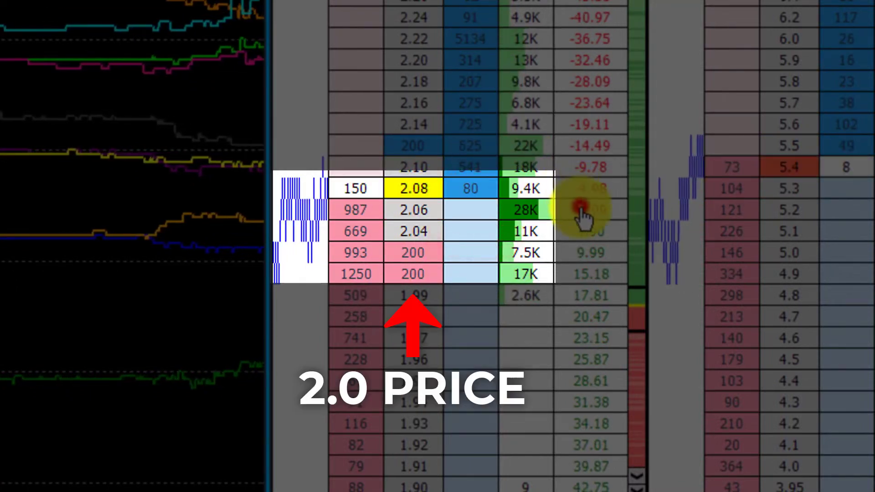
click(417, 276)
click(371, 226)
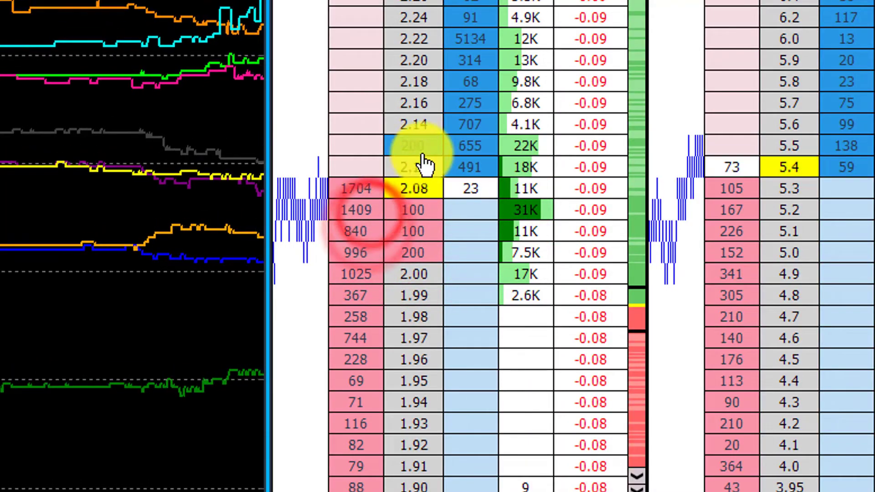
Place £175 back orders at 2.18, 2.16, 2.14, 2.12 and 2.10, plus £175 lays below the market
click(421, 104)
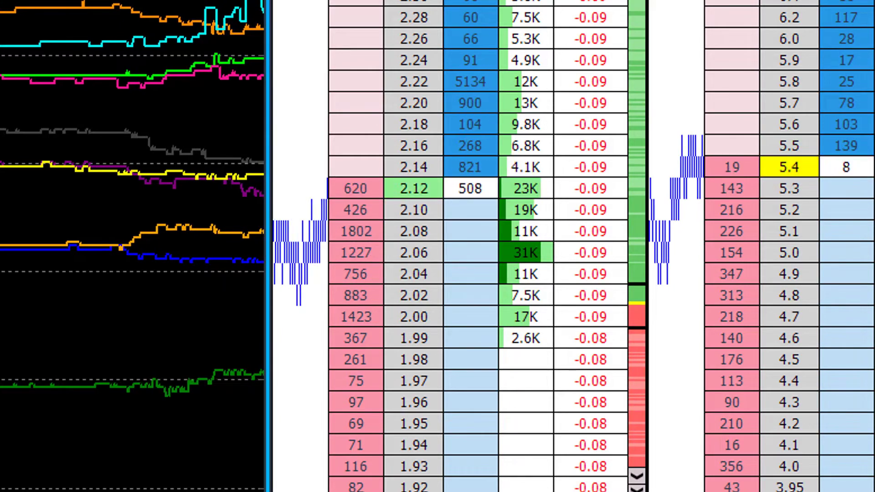
click(415, 185)
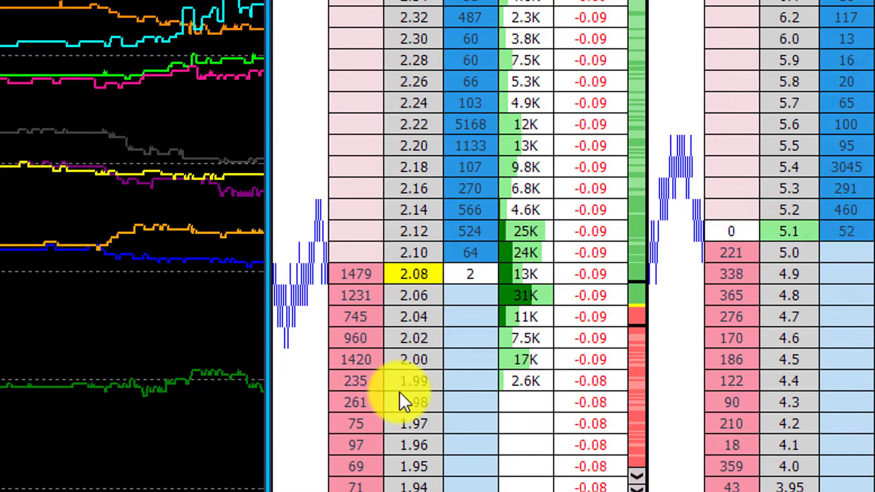
click(476, 187)
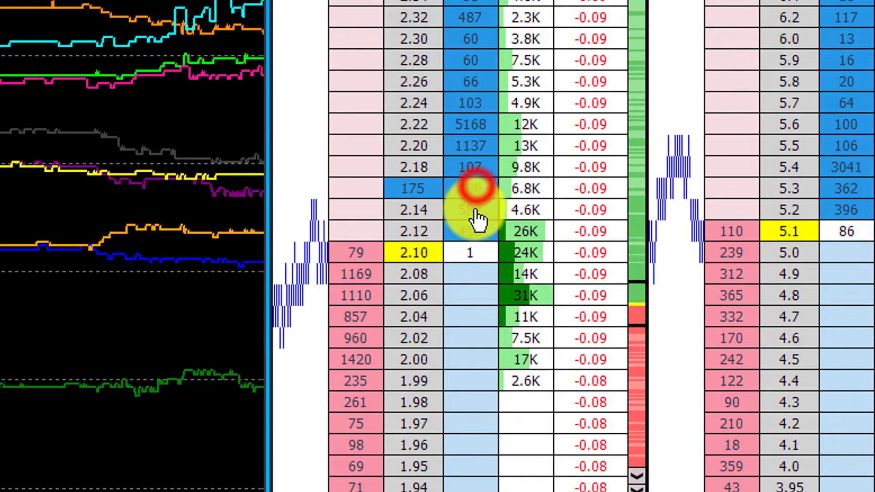
click(469, 168)
click(466, 206)
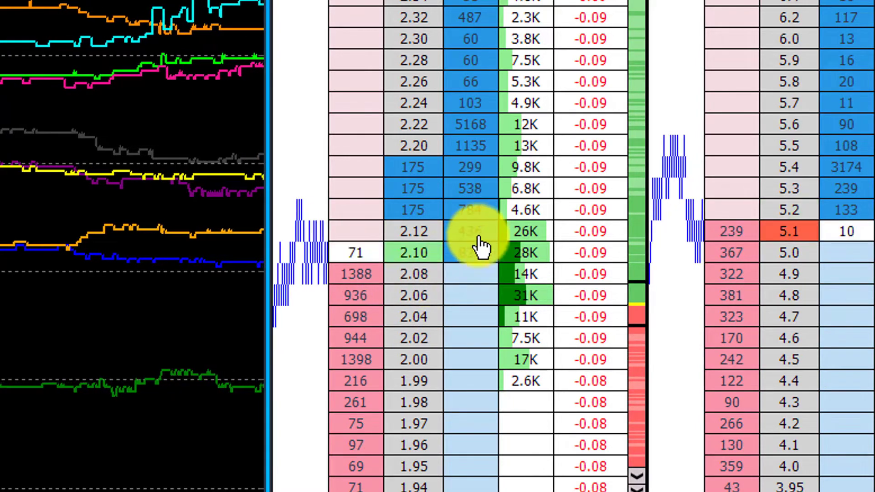
click(475, 231)
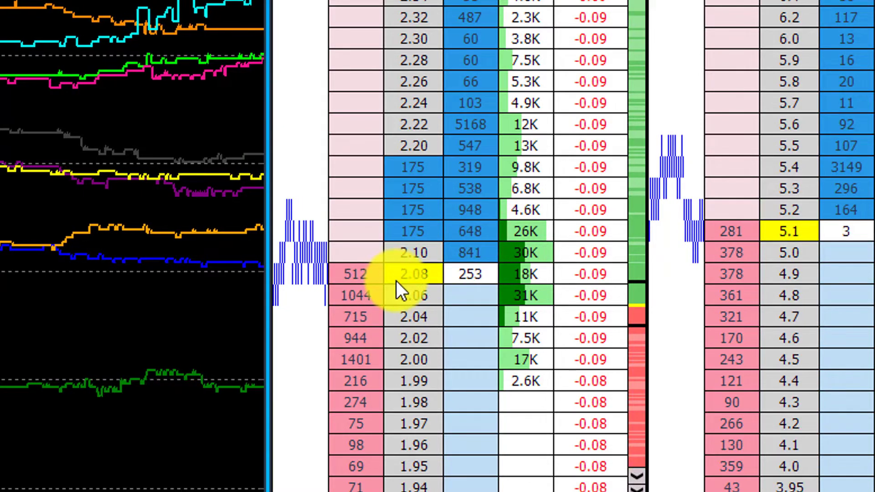
click(412, 311)
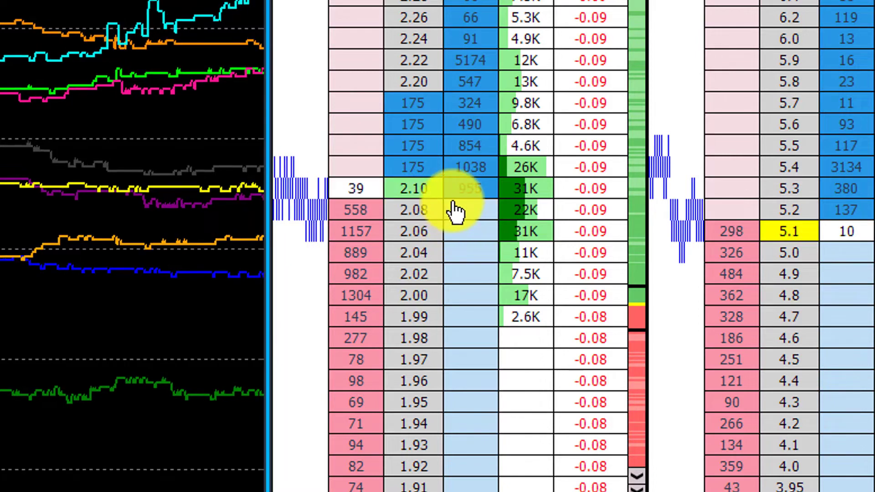
click(467, 179)
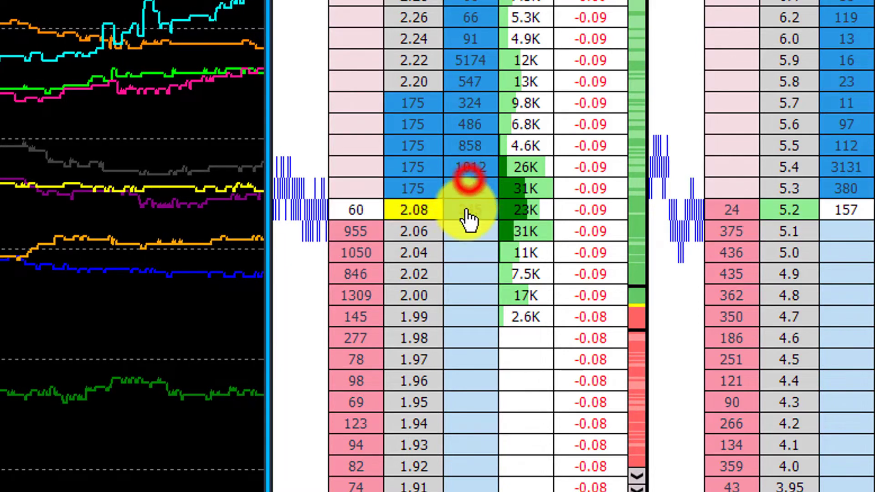
click(370, 266)
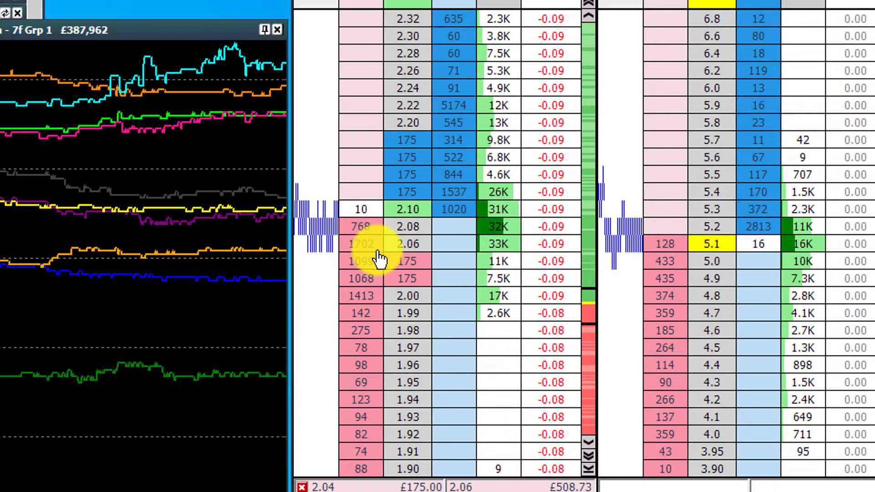
Shift the working £175 orders to 2.10, 2.08 and 2.06
click(449, 207)
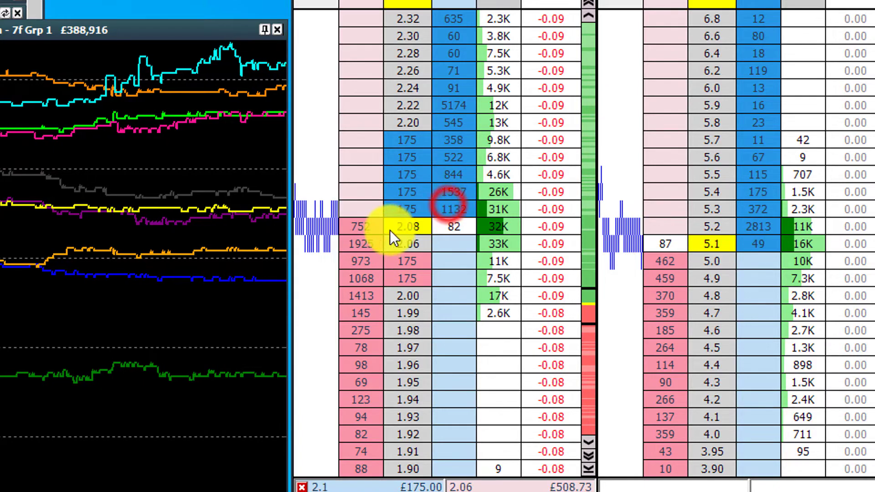
click(368, 242)
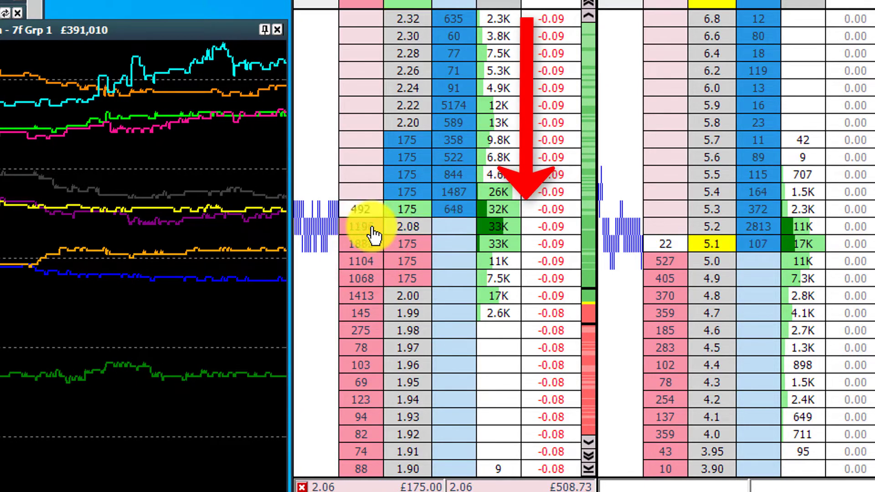
click(412, 318)
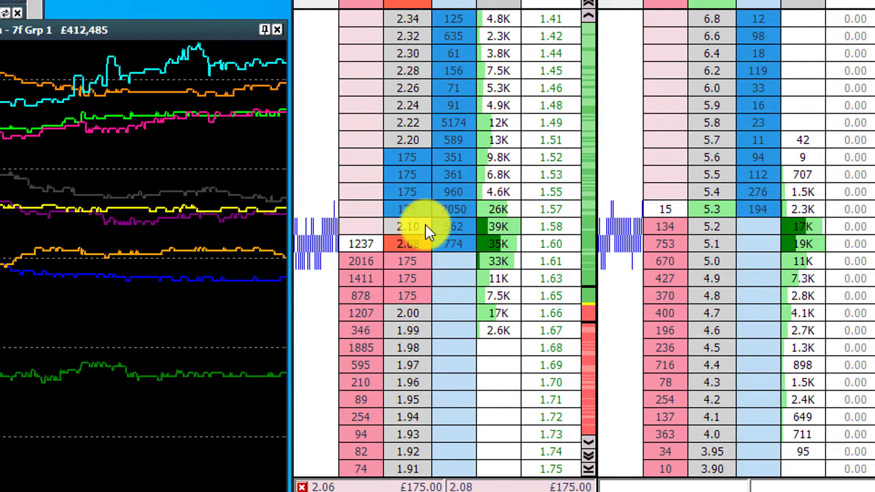
click(453, 229)
click(451, 247)
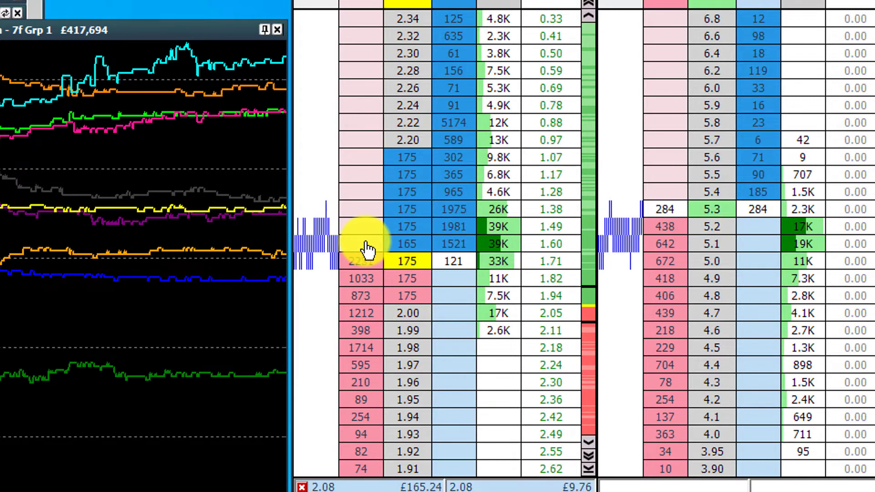
click(453, 244)
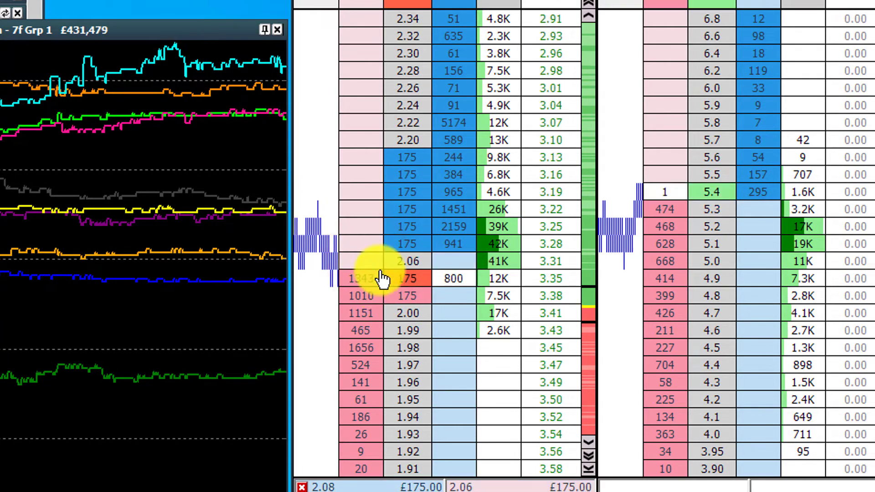
Reposition the working £175 orders among 2.00, 2.04, 2.06 and 2.08
click(362, 310)
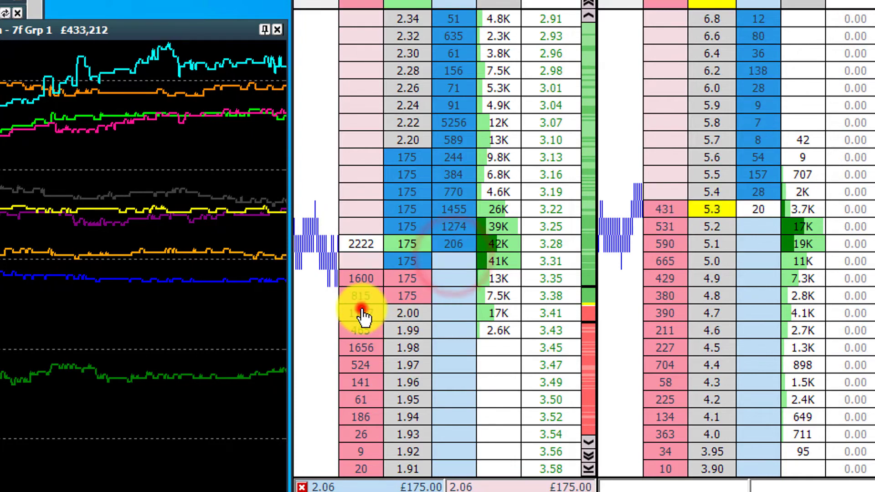
click(370, 261)
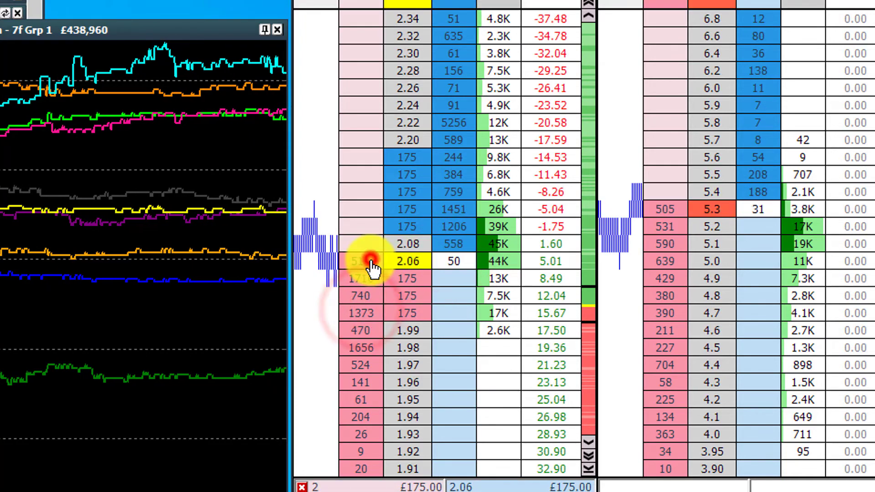
click(454, 261)
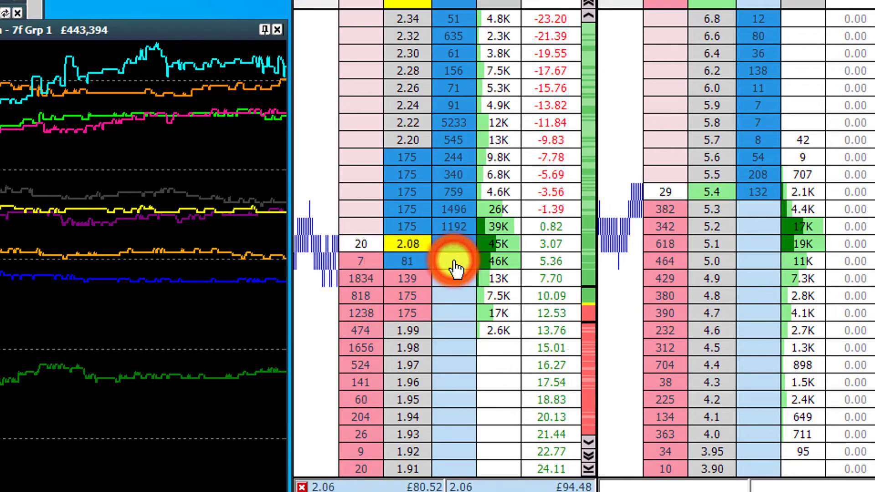
click(455, 249)
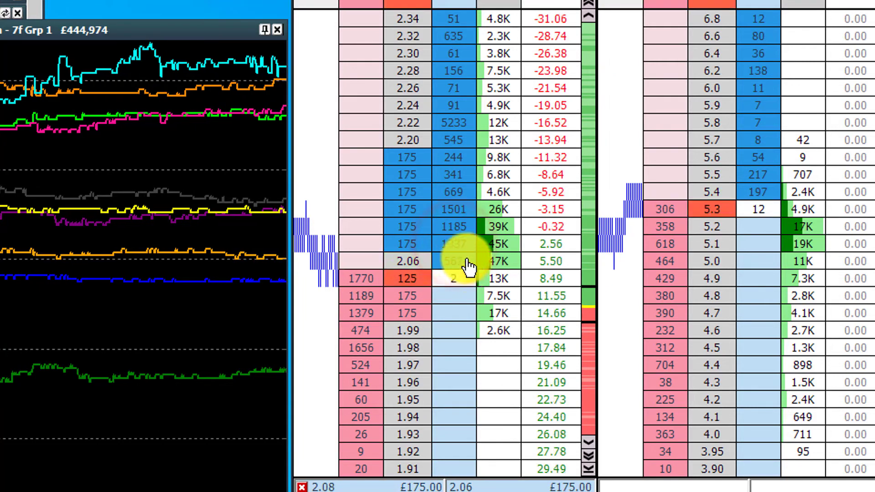
click(371, 280)
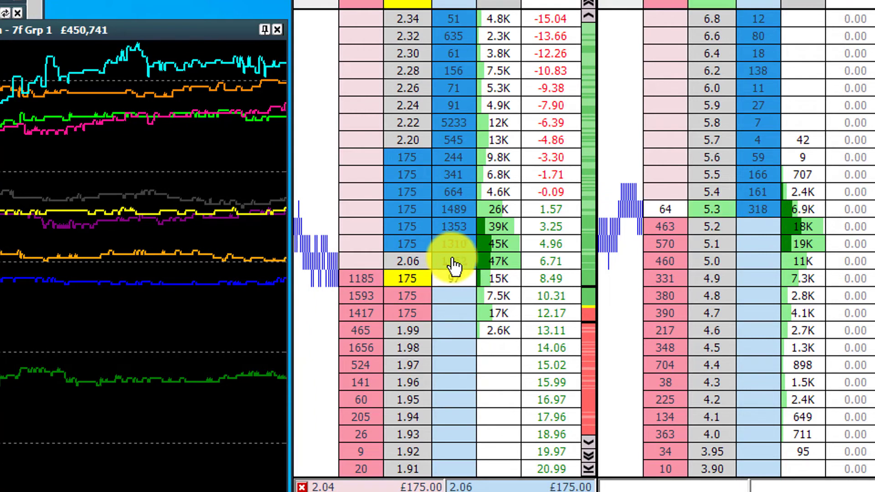
click(363, 263)
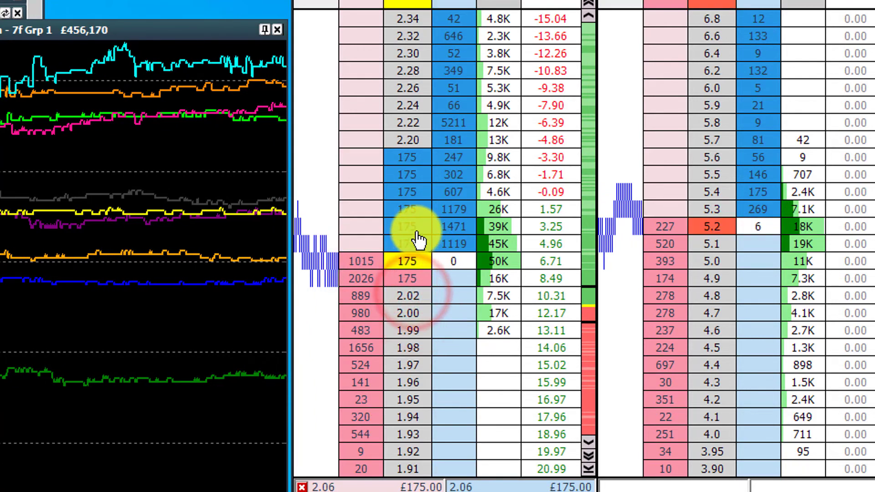
Cancel leftover £175 orders at 2.18, 2.16 and 2.04, then green up to about £6.65 everywhere
click(416, 155)
click(415, 183)
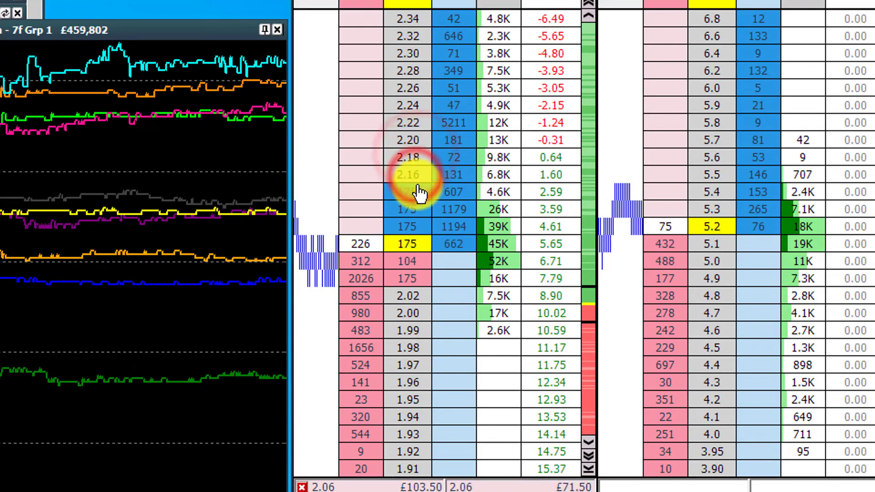
click(416, 276)
click(413, 214)
click(547, 246)
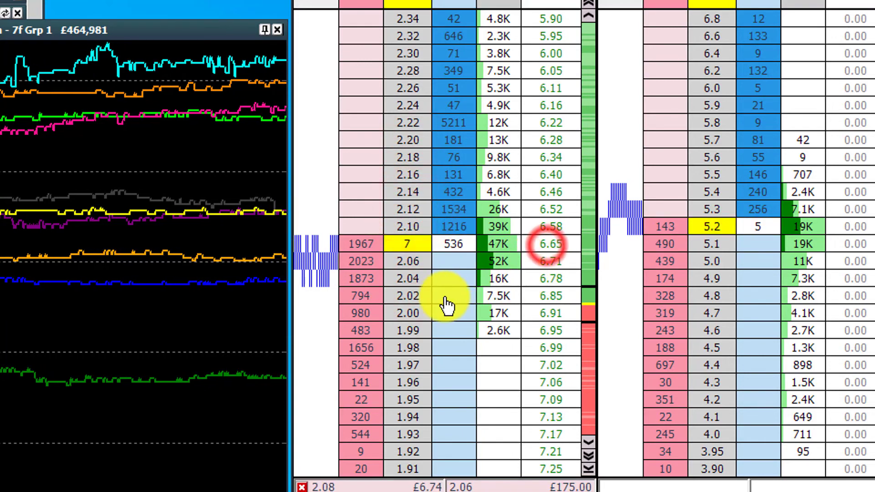
click(403, 295)
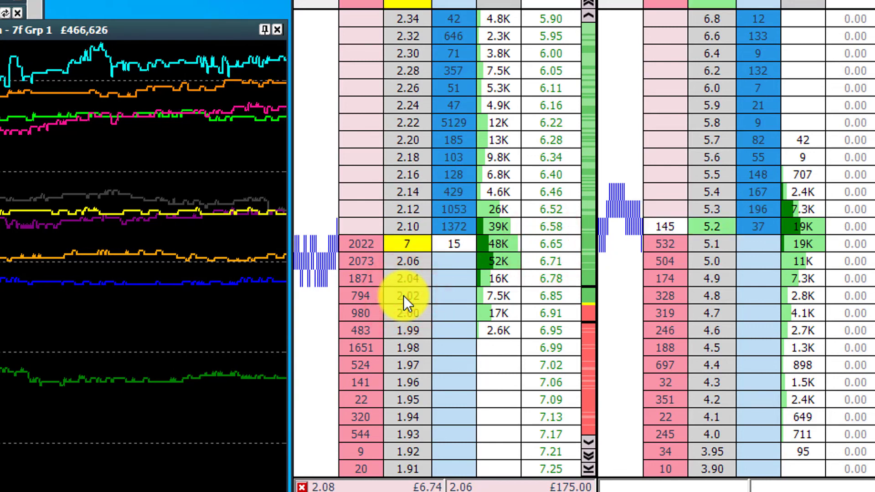